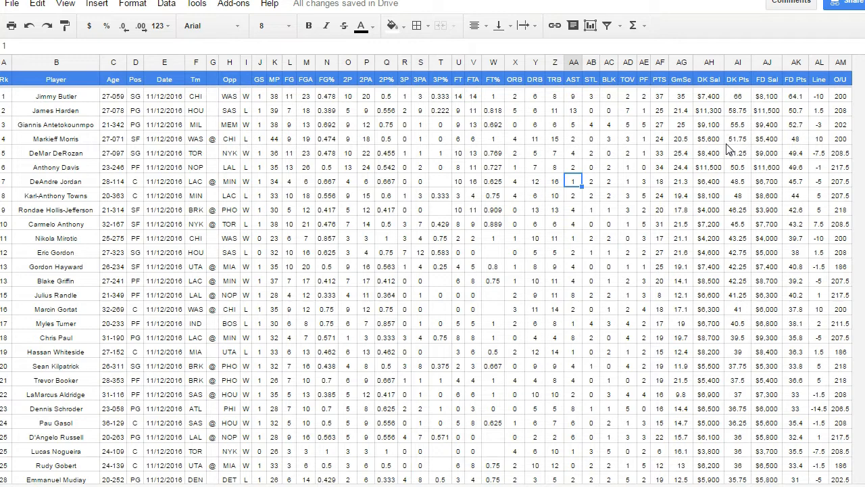
- Examine the game log's columns along the first player's row, from box-score stats to DK and FD salaries and points, Line and O/U
scroll(433, 284, down, 9)
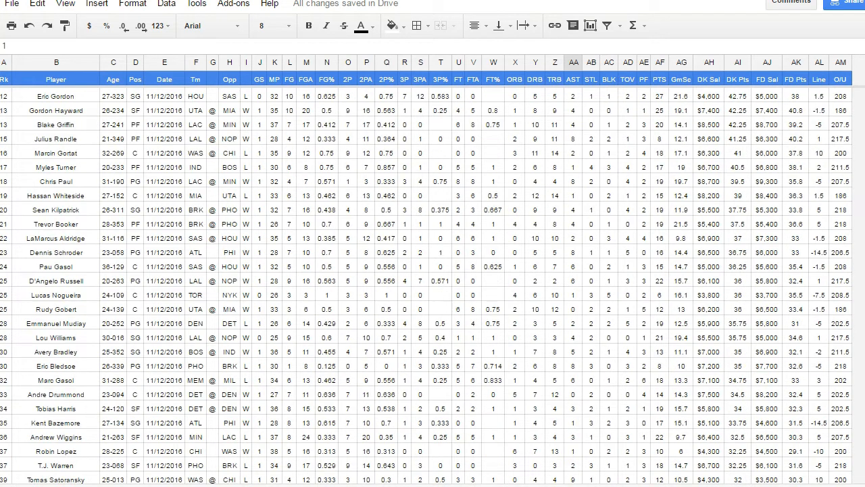
scroll(432, 284, up, 9)
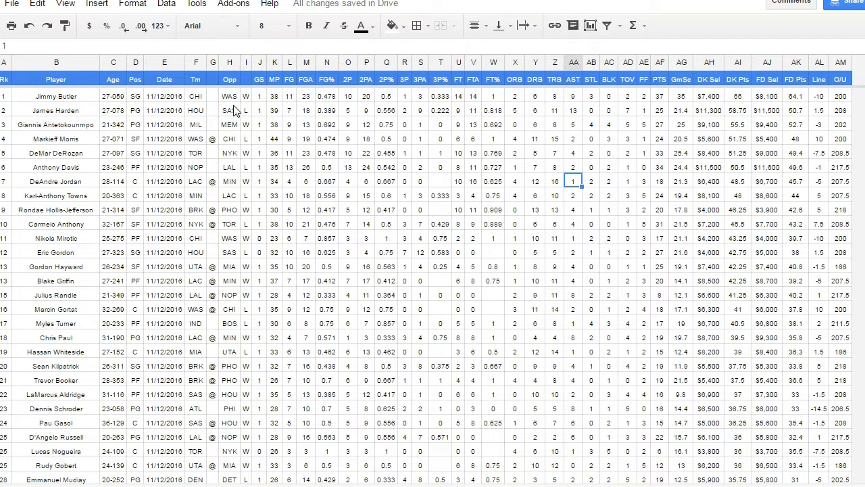
drag(212, 97, 493, 102)
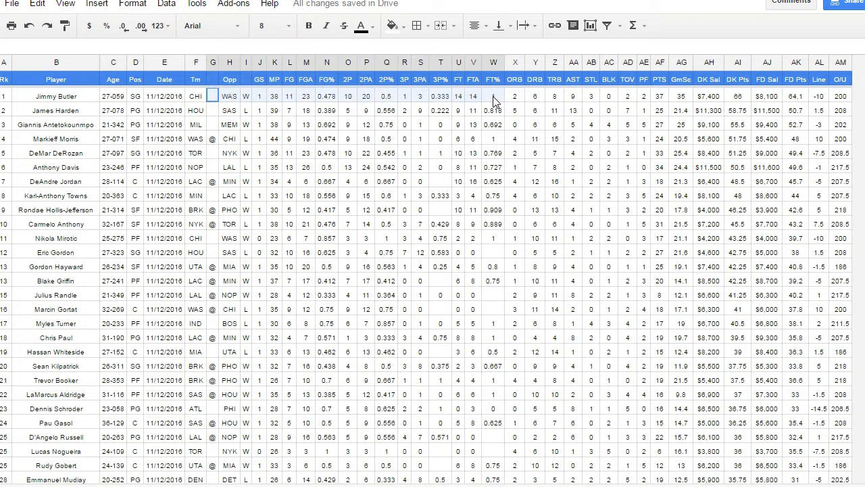
click(552, 99)
click(577, 99)
click(592, 99)
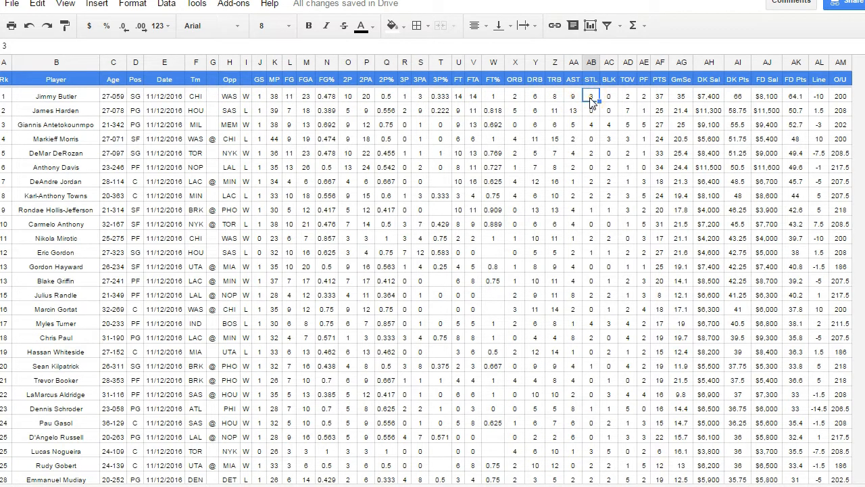
click(710, 100)
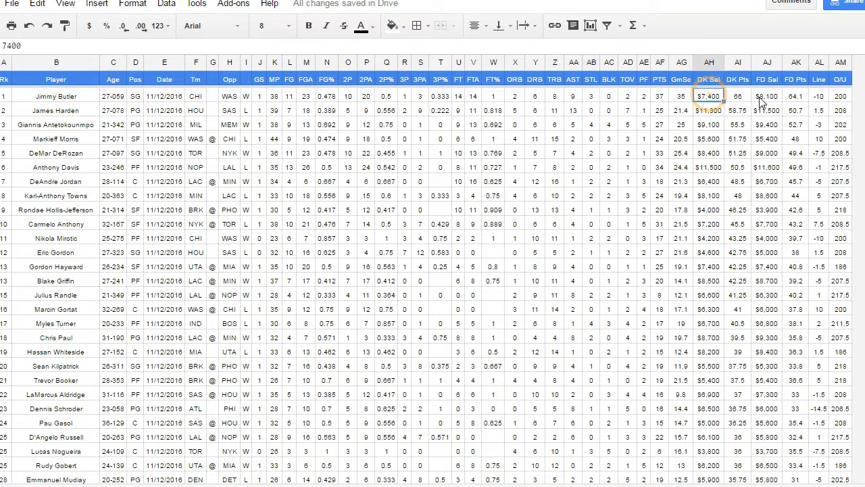
click(763, 100)
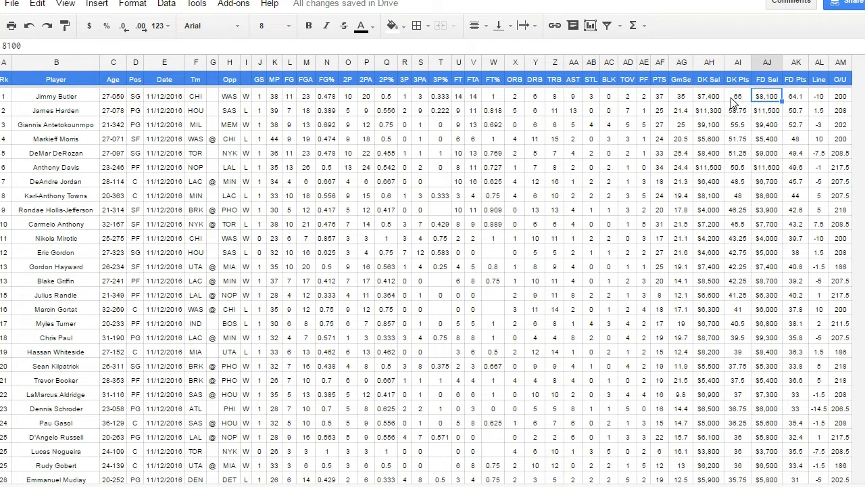
click(734, 101)
click(788, 101)
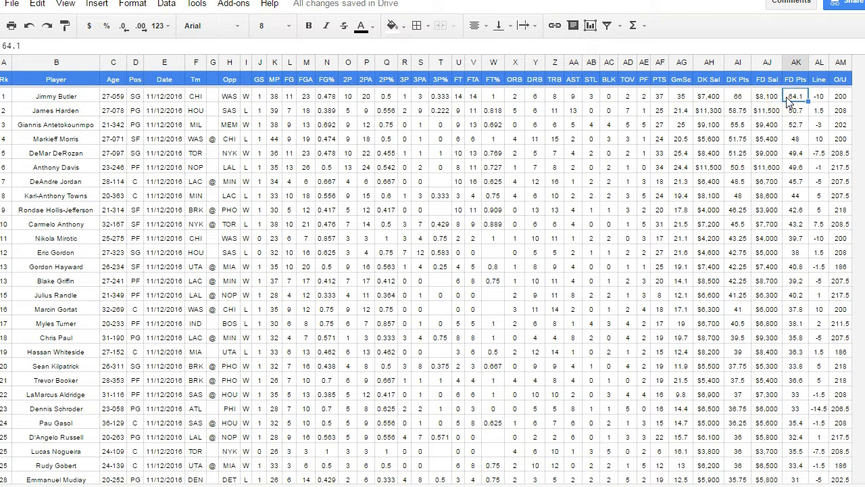
click(817, 101)
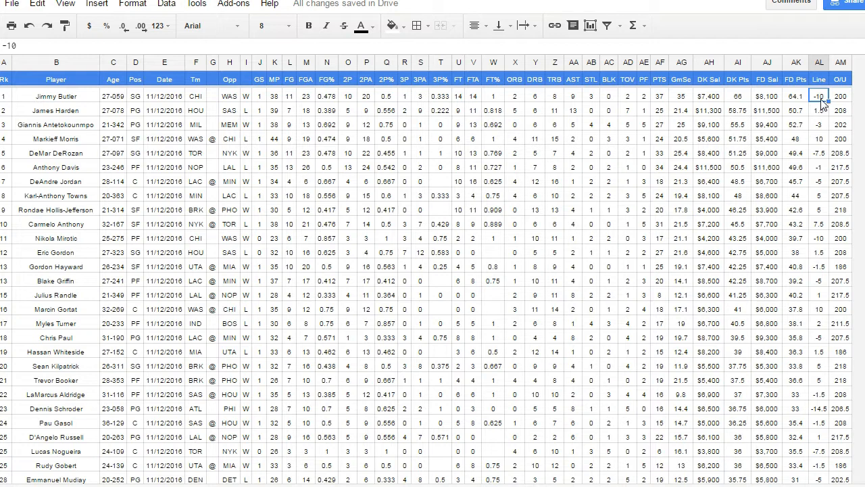
click(843, 99)
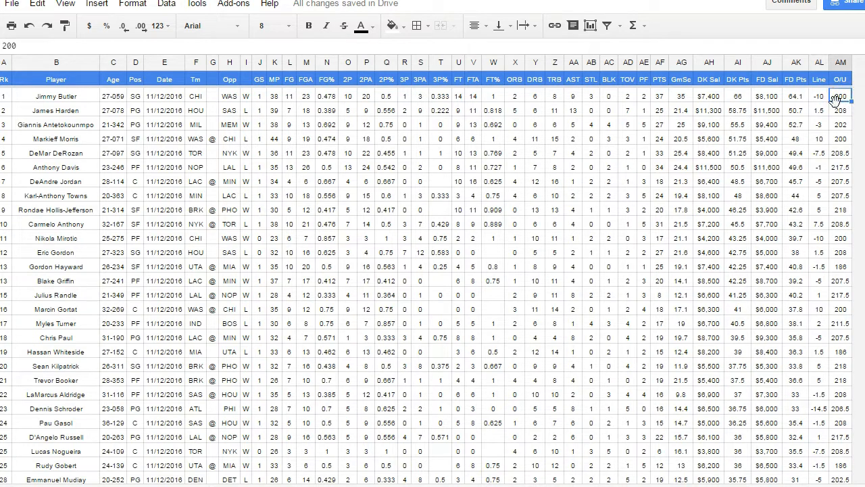
- Examine the rank, player and date columns in the opening rows of the game log
click(8, 81)
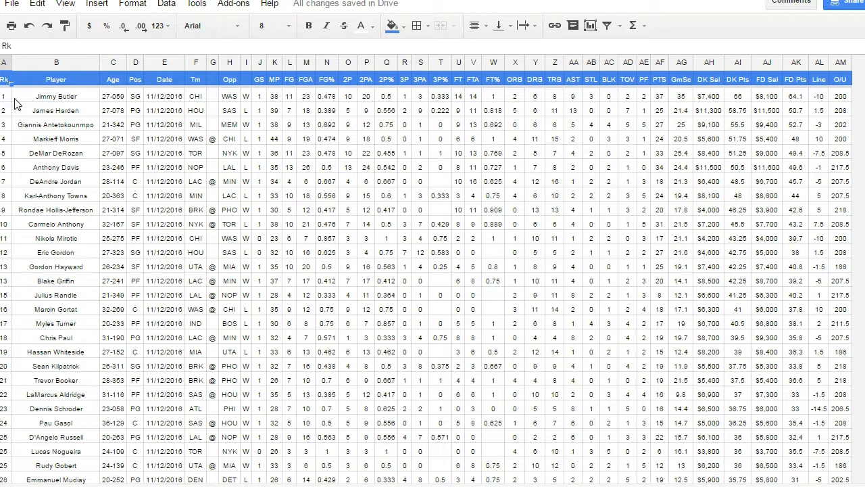
click(177, 99)
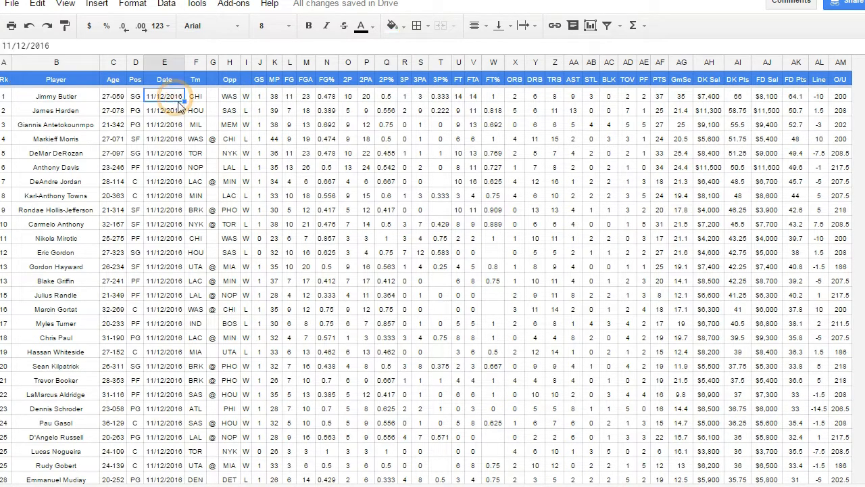
click(74, 99)
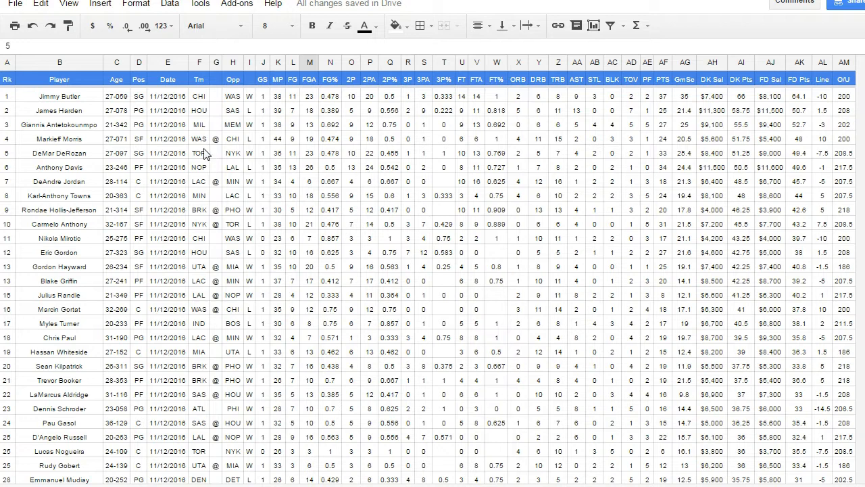
click(150, 126)
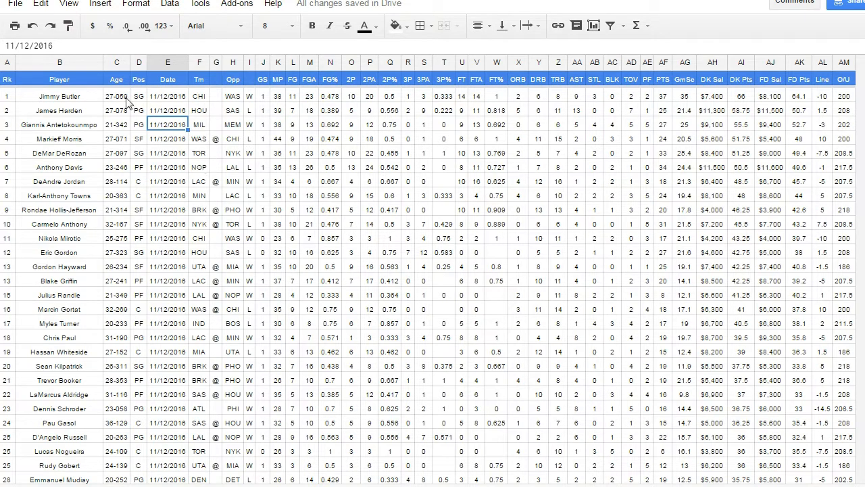
- Sort the entire data range, treating the first row as a header, by Player and then by Line, both A → Z
key(ctrl+a)
click(169, 4)
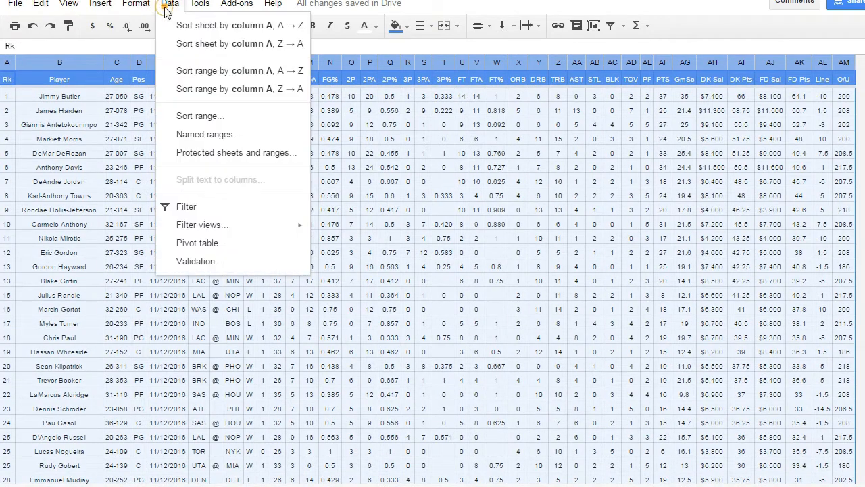
click(215, 117)
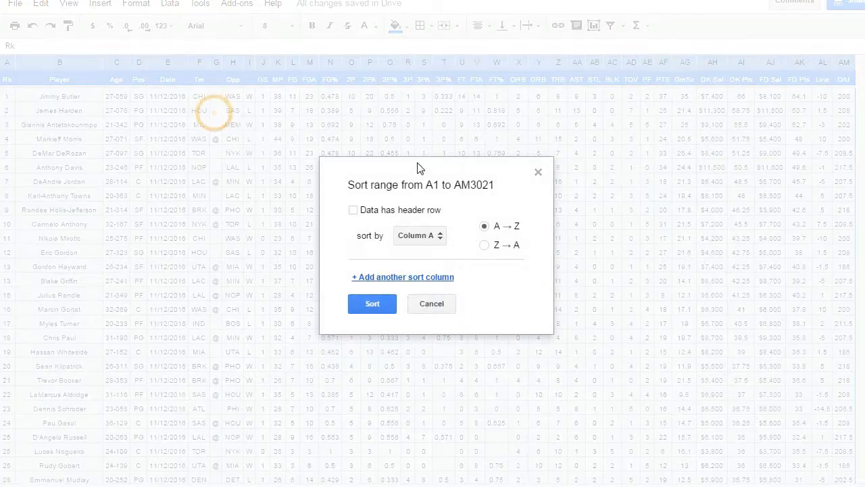
click(417, 210)
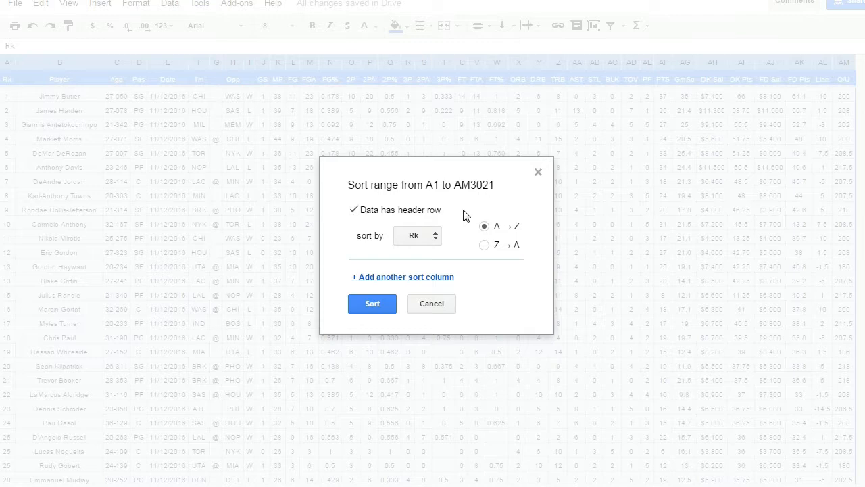
click(426, 235)
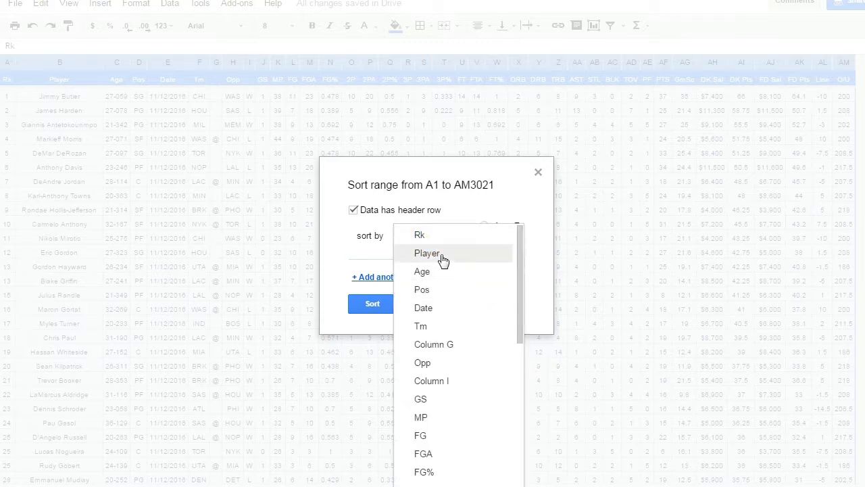
click(439, 255)
click(429, 283)
click(421, 282)
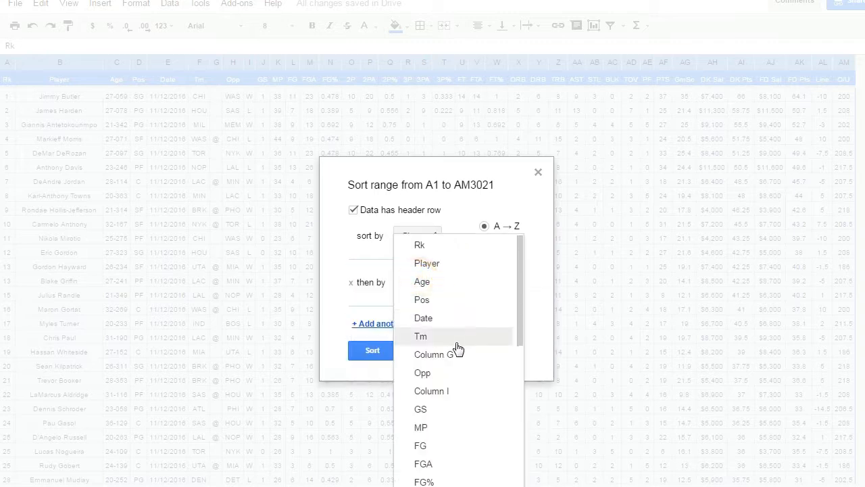
scroll(457, 350, down, 5)
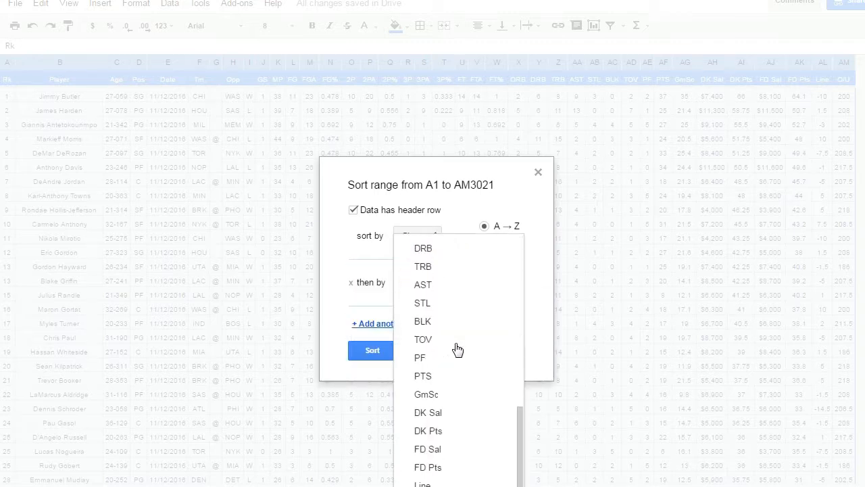
click(439, 483)
click(383, 353)
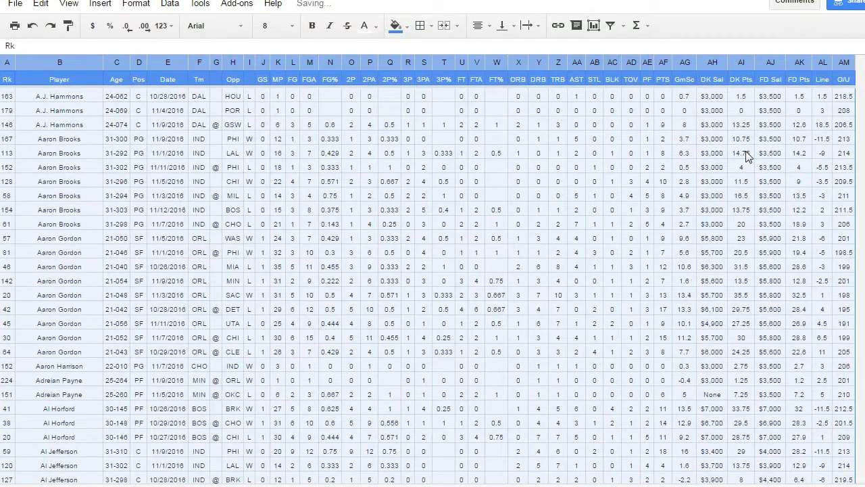
- Find Stephen Curry's games in the sorted sheet and highlight his entries in the Player column
click(746, 151)
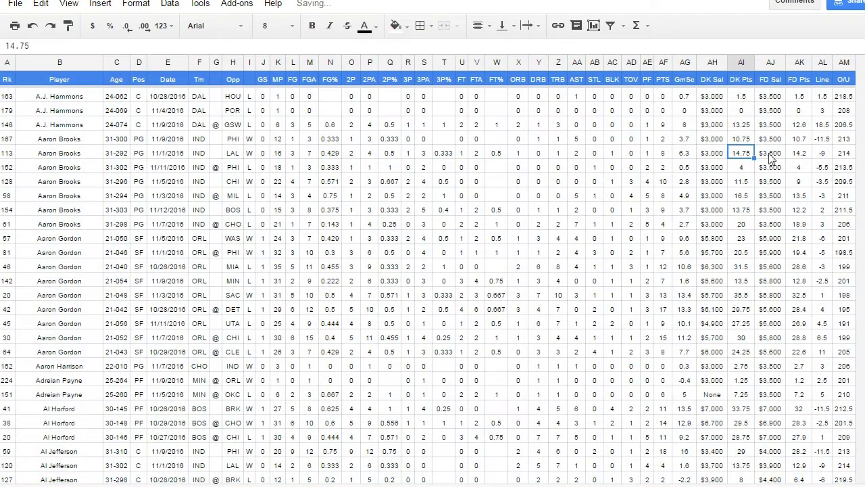
click(741, 152)
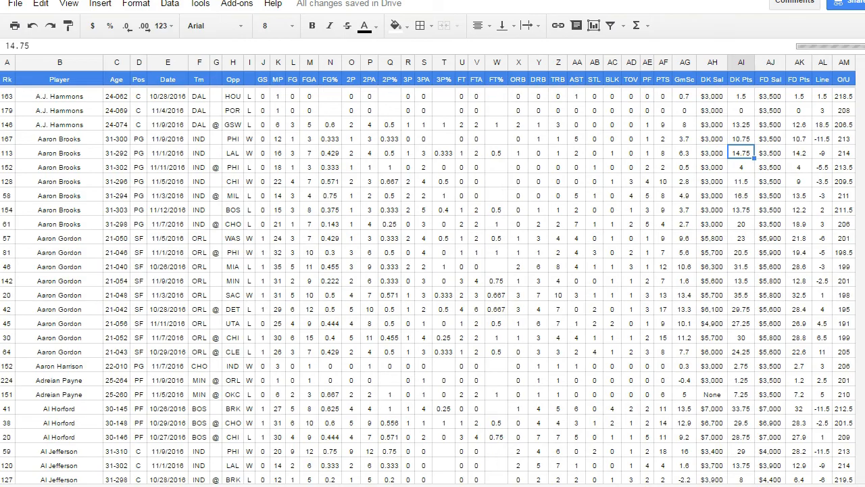
scroll(432, 284, down, 15)
scroll(433, 284, down, 20)
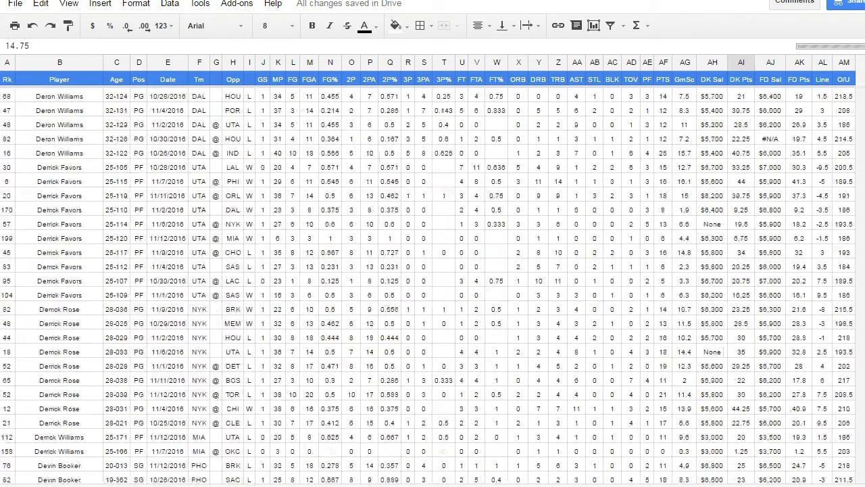
scroll(271, 243, down, 20)
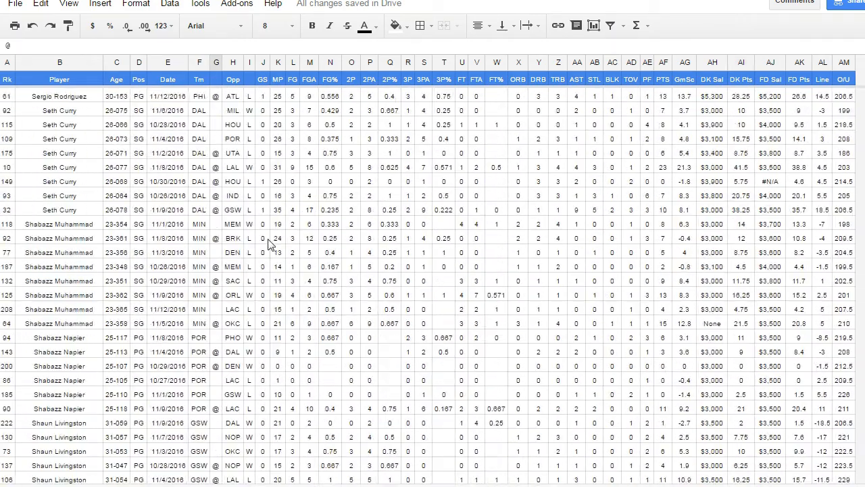
scroll(270, 243, down, 5)
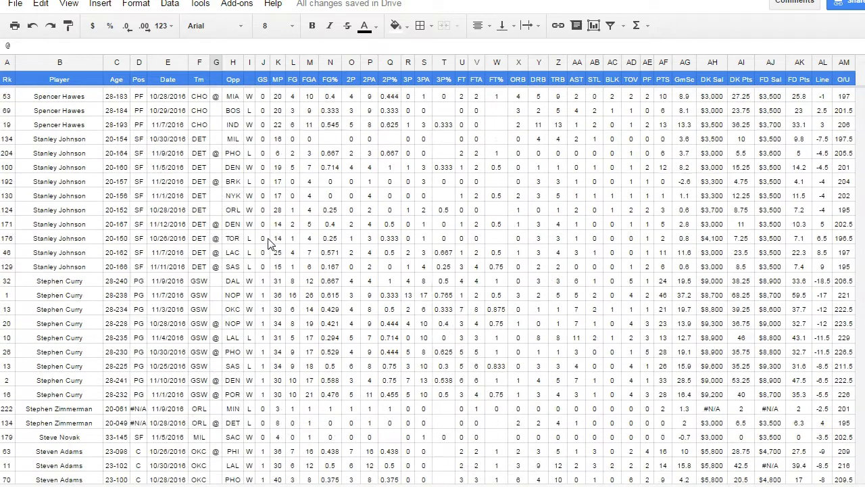
drag(71, 281, 77, 397)
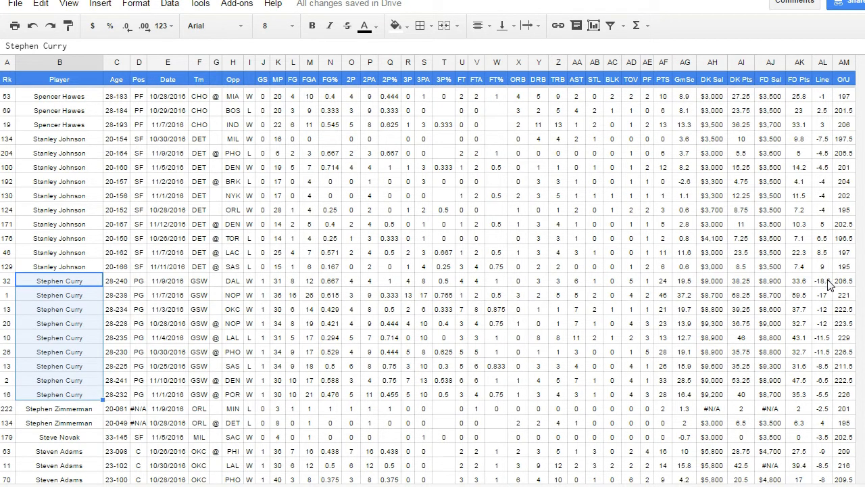
- Compare the Line values with the FD Pts across all of Stephen Curry's games
drag(830, 284, 825, 398)
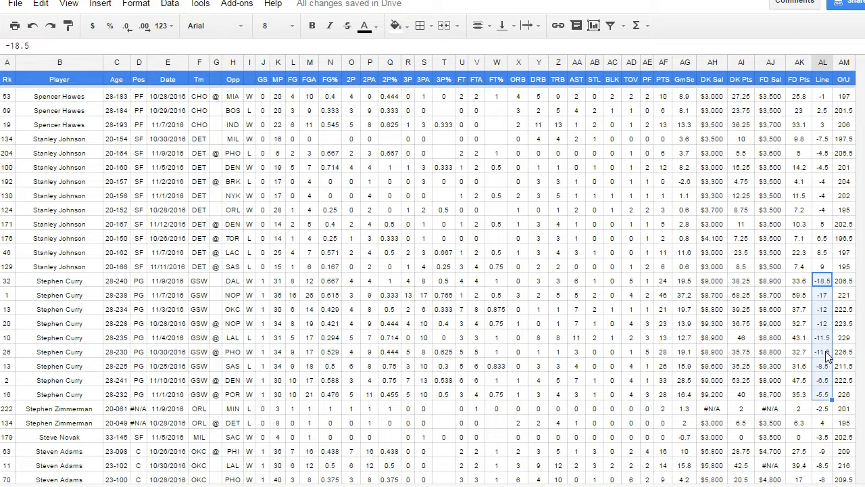
drag(827, 356, 799, 350)
click(795, 485)
click(776, 431)
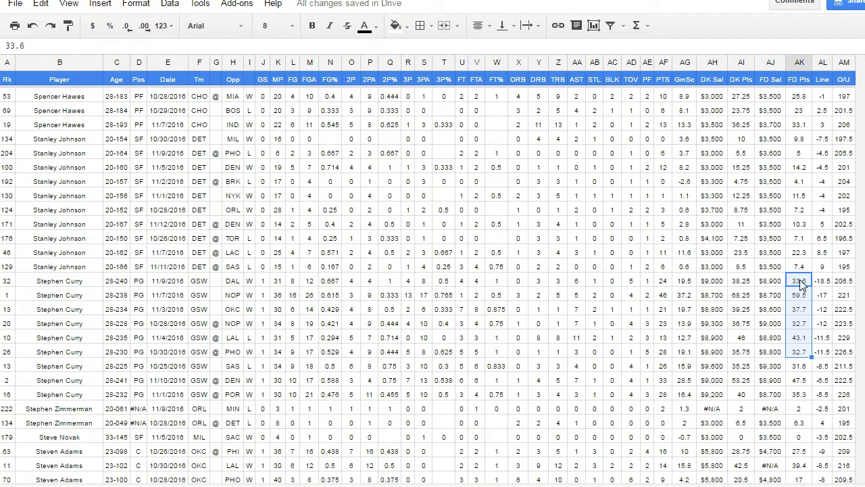
drag(802, 285, 800, 394)
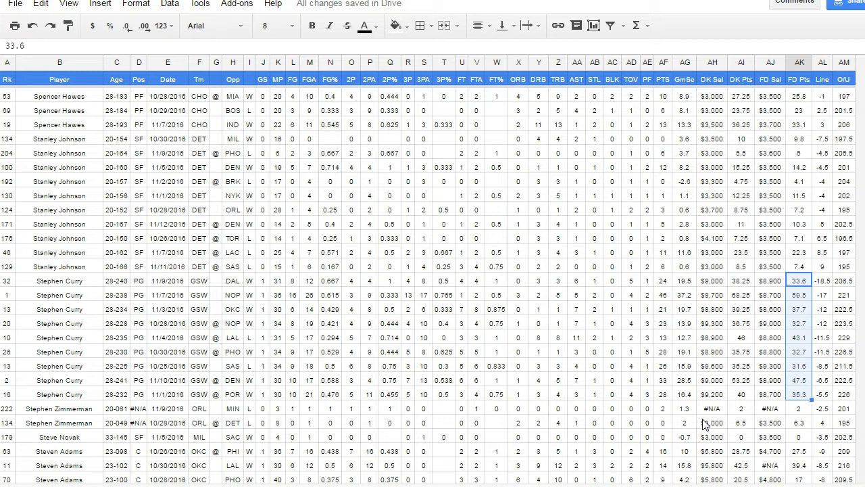
key(F2)
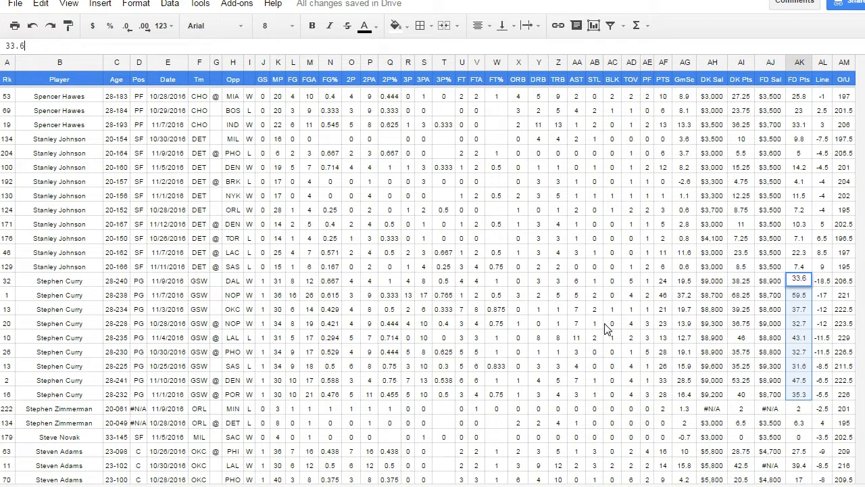
click(588, 240)
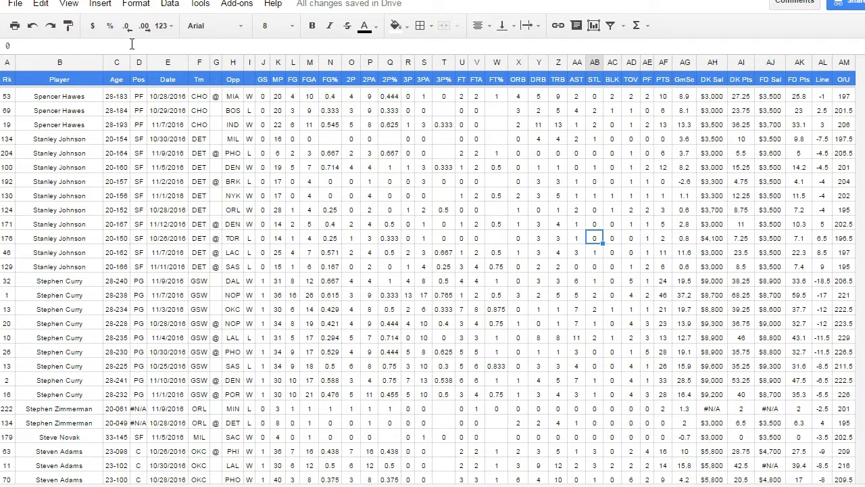
- Sort the entire data range, treating the first row as a header, by Player A → Z and by MP Z → A
key(ctrl+a)
click(169, 4)
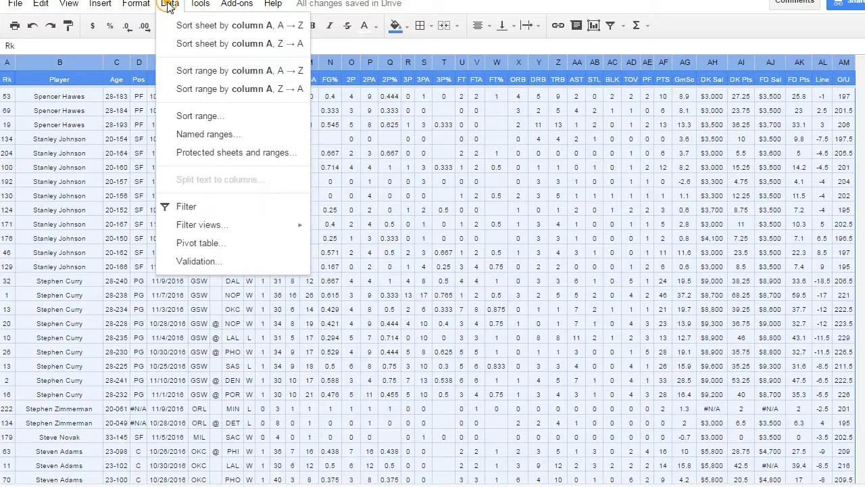
click(227, 128)
click(373, 209)
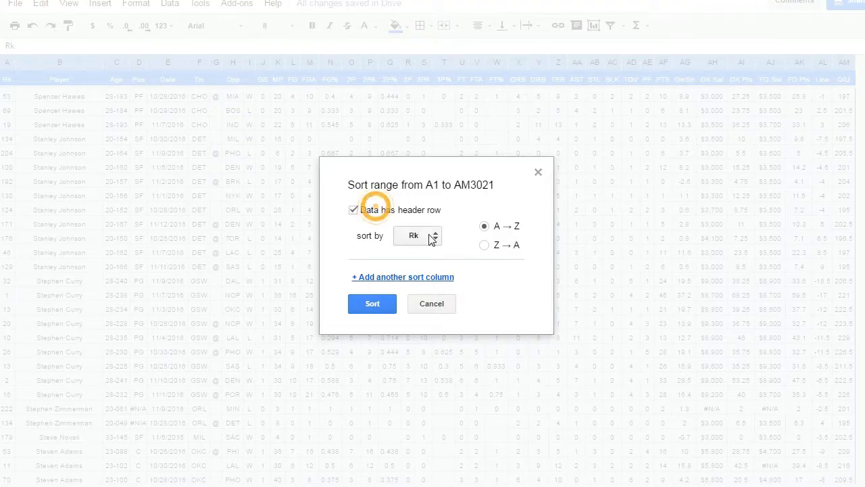
click(432, 236)
click(430, 258)
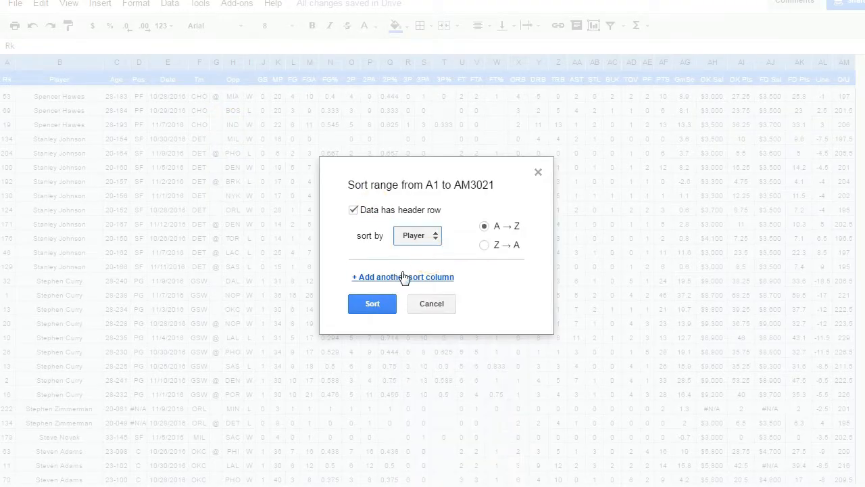
click(402, 276)
click(430, 283)
click(448, 426)
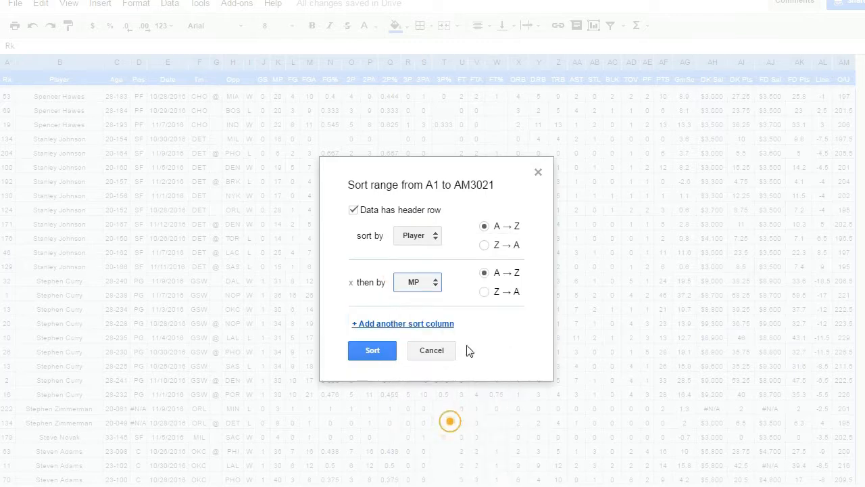
click(484, 291)
click(379, 350)
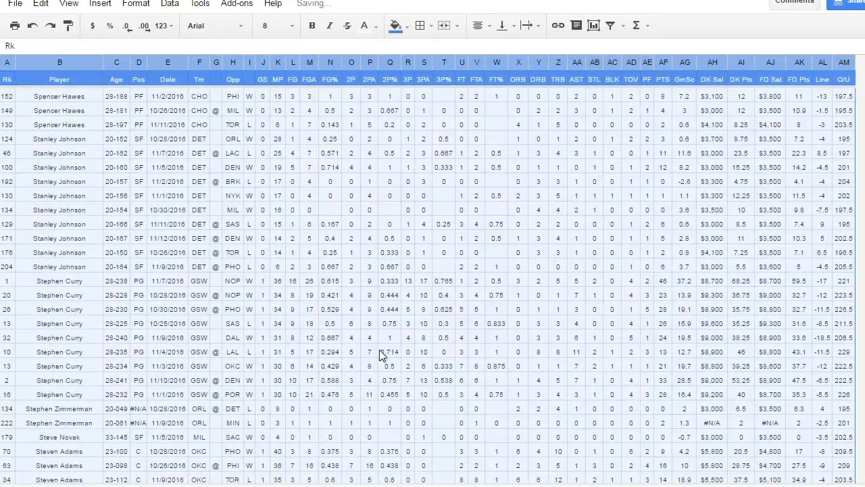
click(380, 255)
click(286, 224)
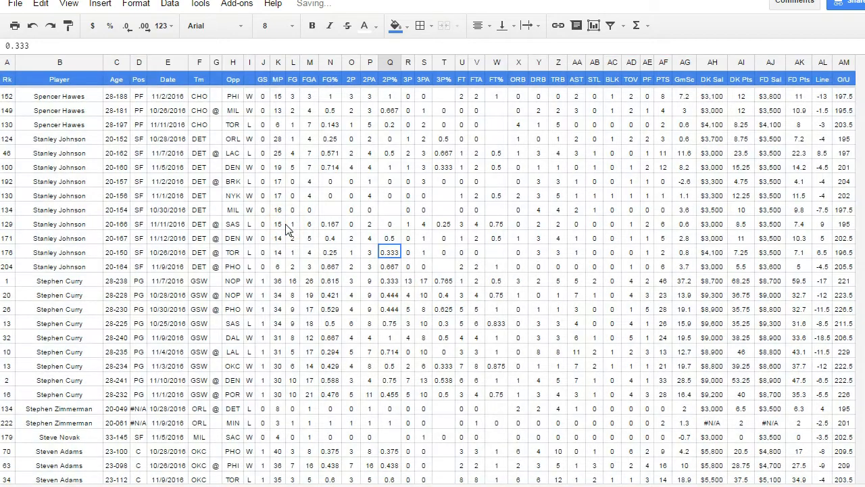
- Find Patrick Mills's games in the sorted sheet and highlight his entries in the Player column
scroll(285, 224, up, 5)
scroll(287, 230, up, 10)
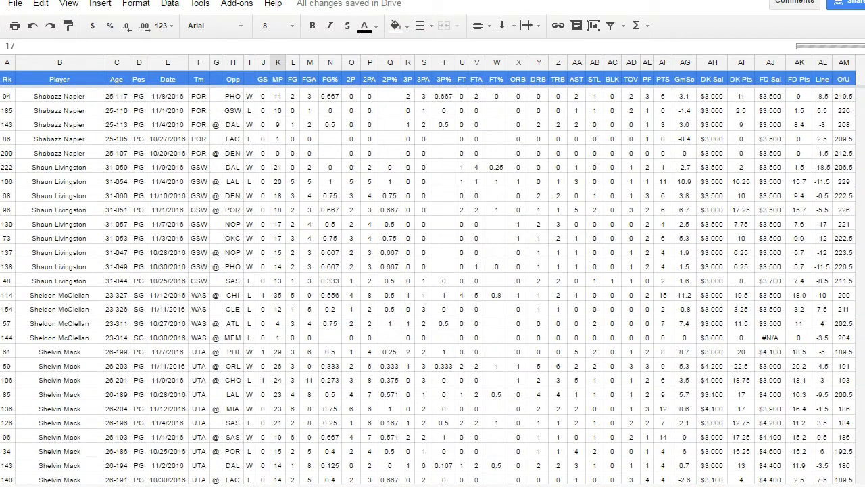
scroll(433, 284, up, 20)
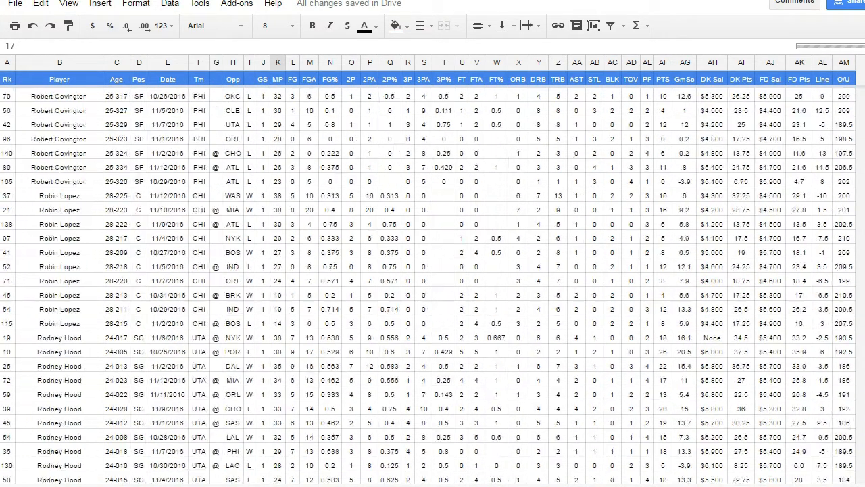
scroll(251, 323, up, 15)
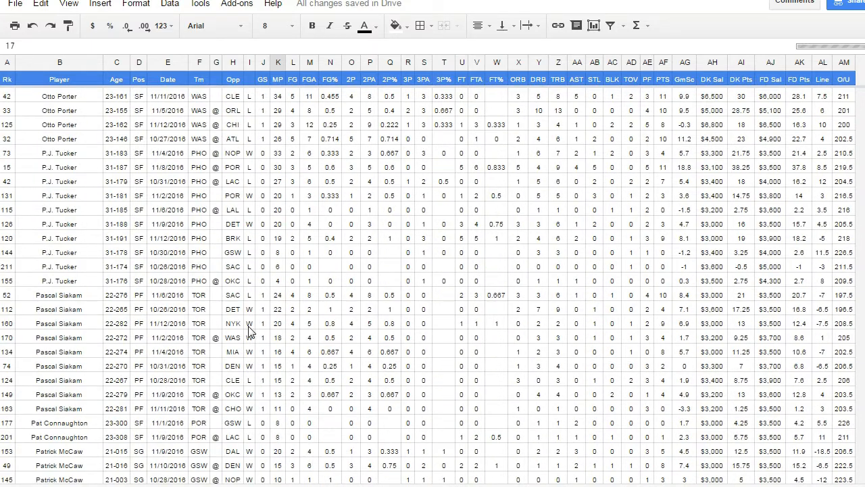
scroll(250, 323, down, 3)
scroll(250, 323, down, 2)
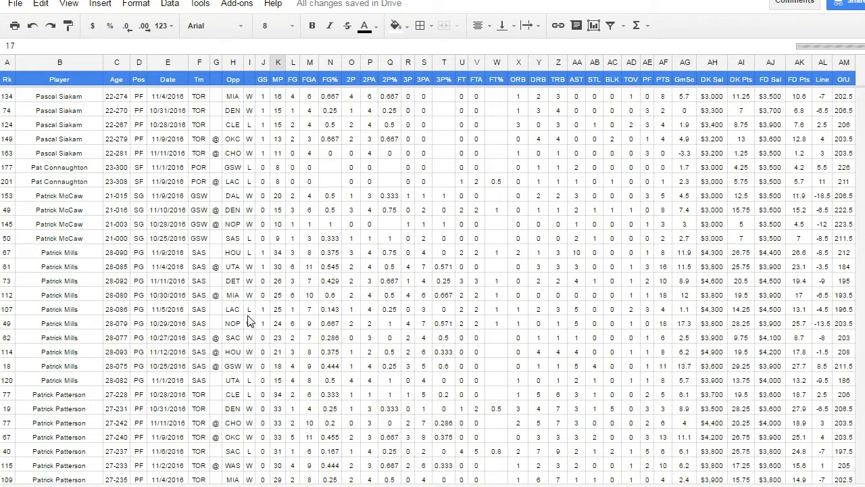
click(77, 253)
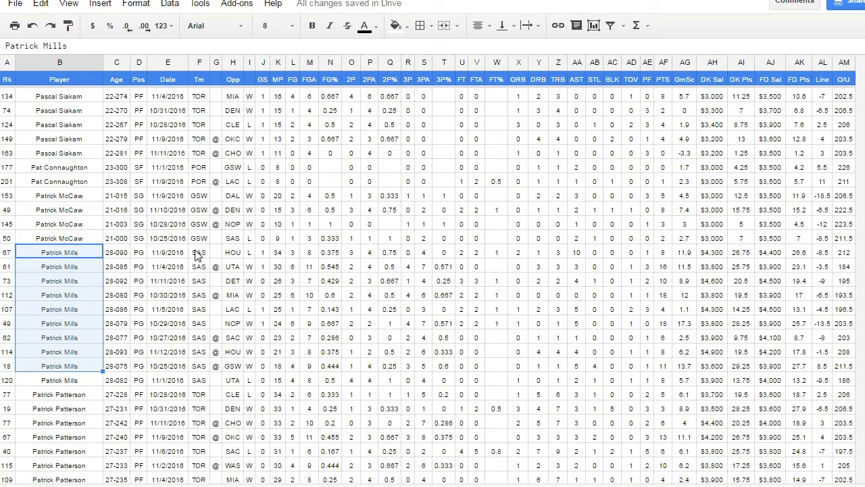
- Compare the MP values with the DK Pts across Patrick Mills's games, covering his higher-minute and lower-minute games separately
click(197, 254)
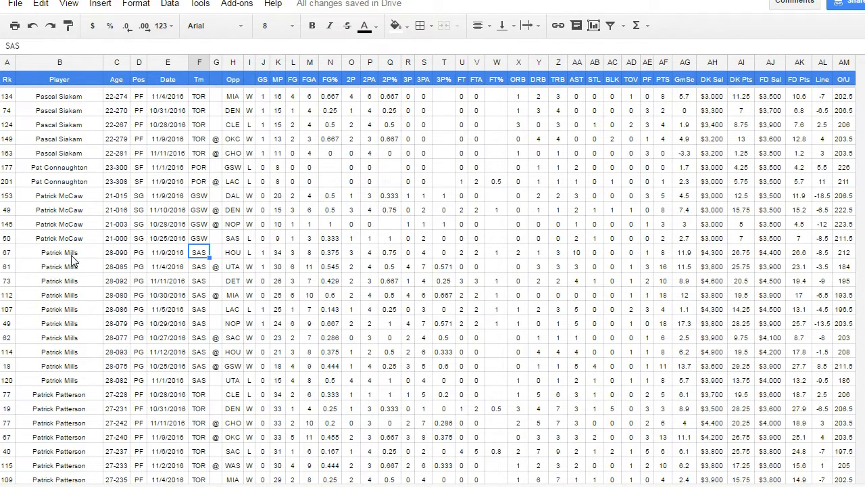
click(282, 256)
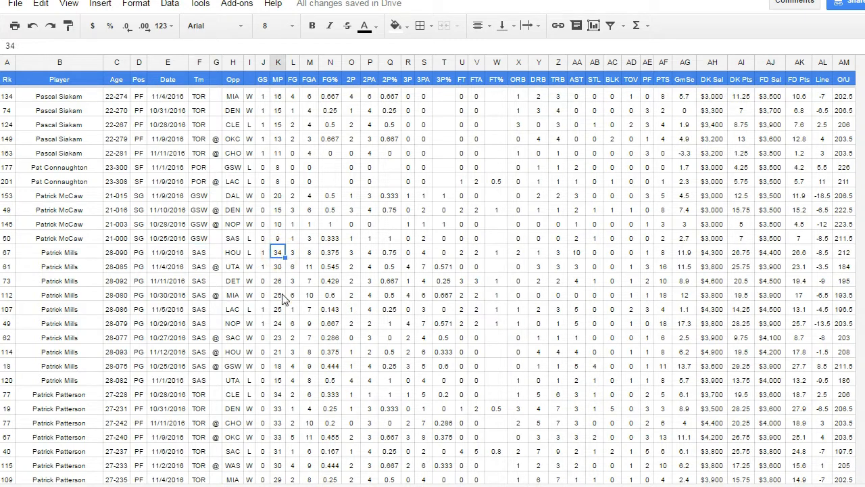
click(282, 380)
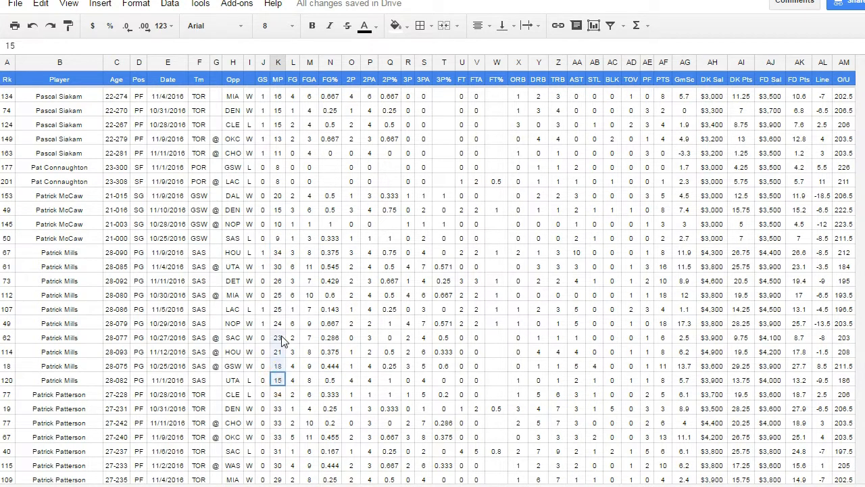
drag(283, 380, 281, 338)
click(278, 321)
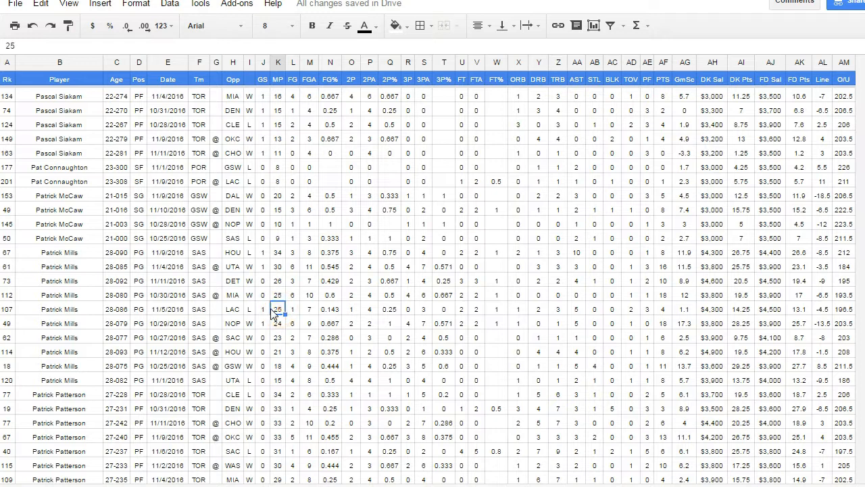
click(275, 296)
drag(277, 300, 283, 256)
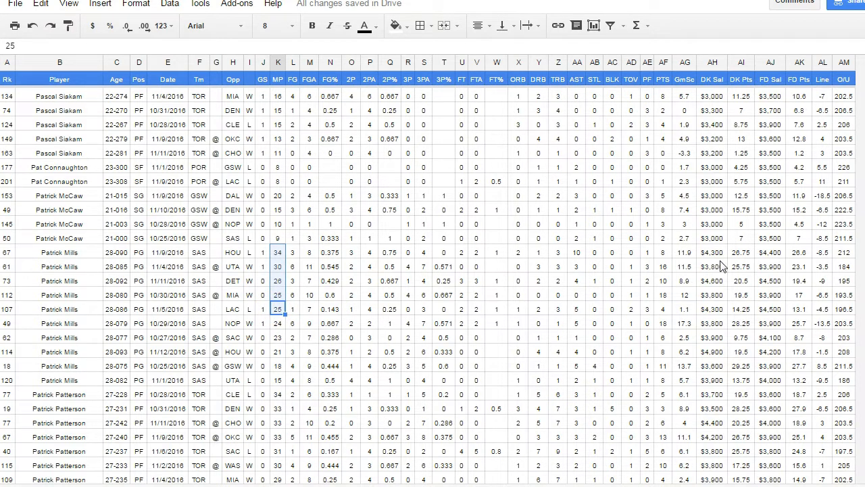
drag(740, 256, 741, 307)
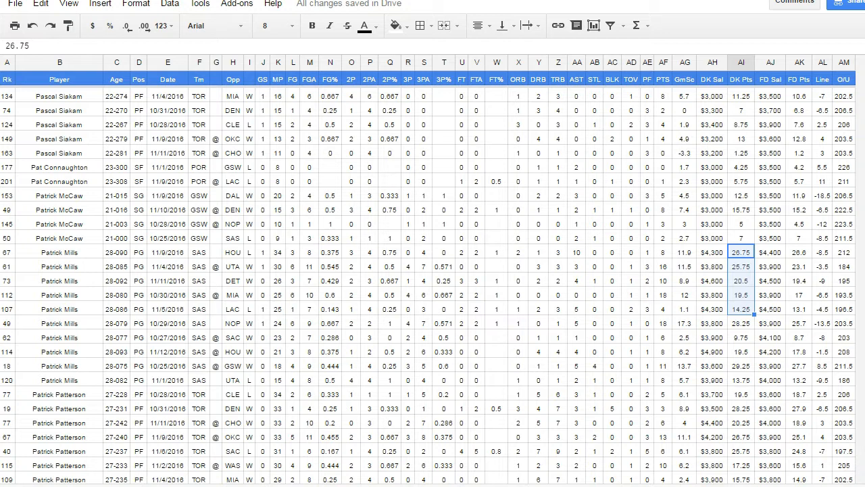
drag(745, 324, 742, 383)
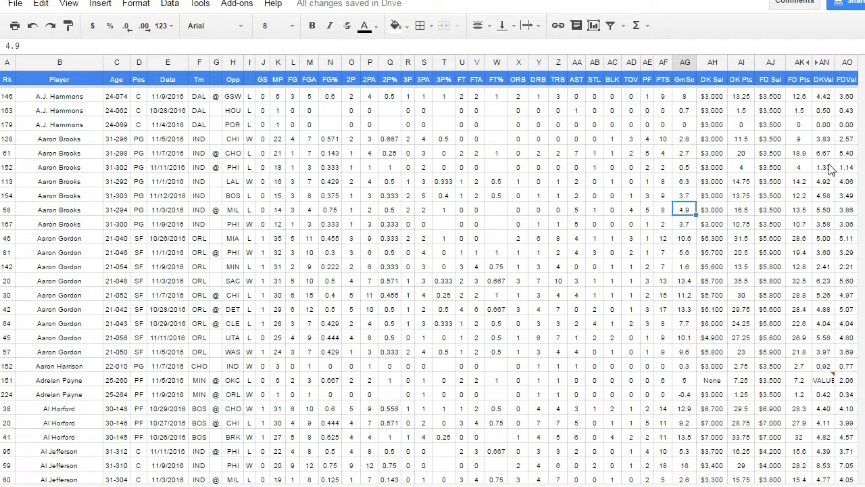
- Sort the entire data range, treating the first row as a header, by Player A → Z and by DKVal Z → A
click(822, 282)
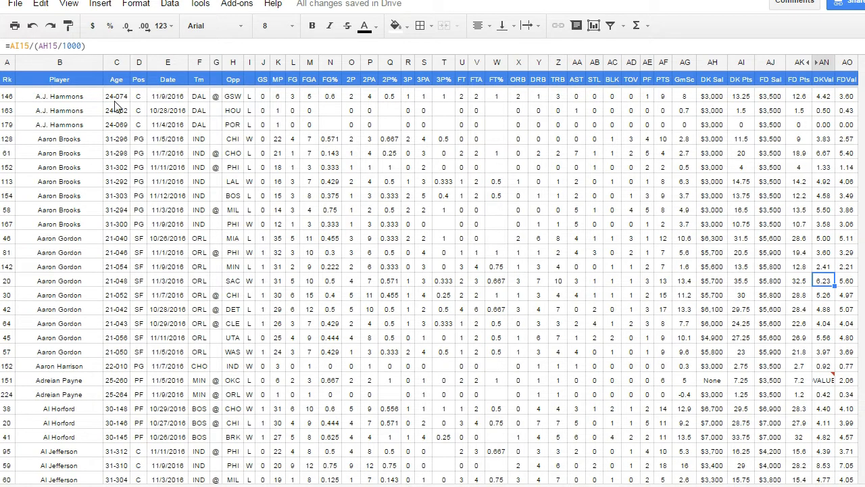
key(ctrl+a)
click(170, 4)
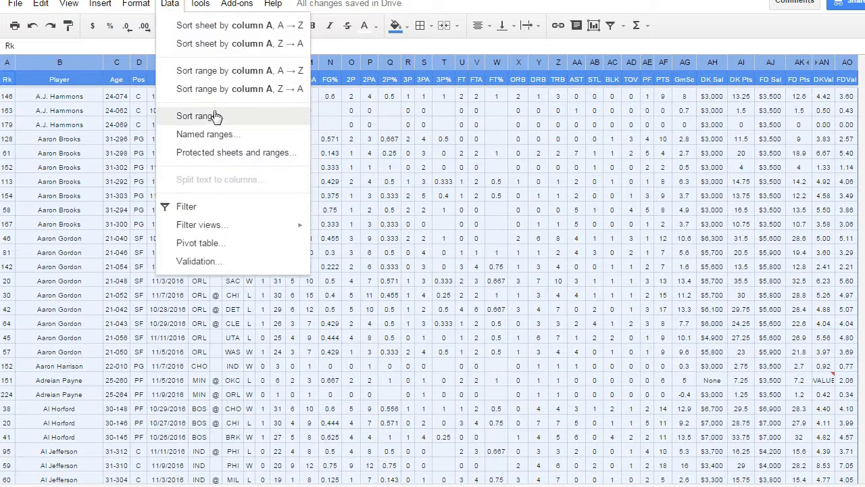
click(213, 113)
click(381, 211)
click(419, 234)
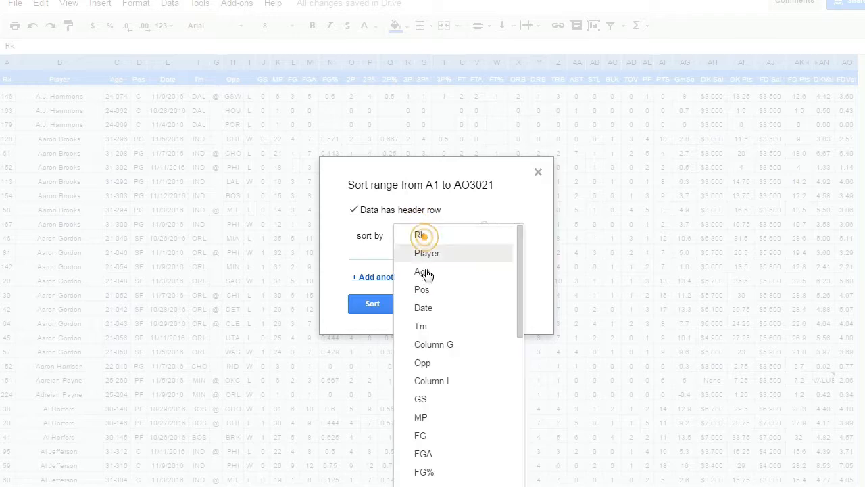
click(430, 253)
click(417, 277)
click(424, 282)
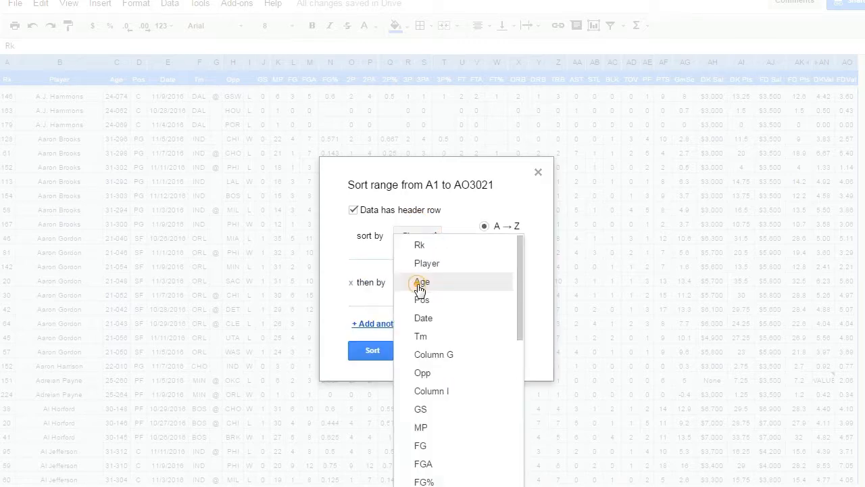
scroll(449, 428, down, 7)
click(440, 478)
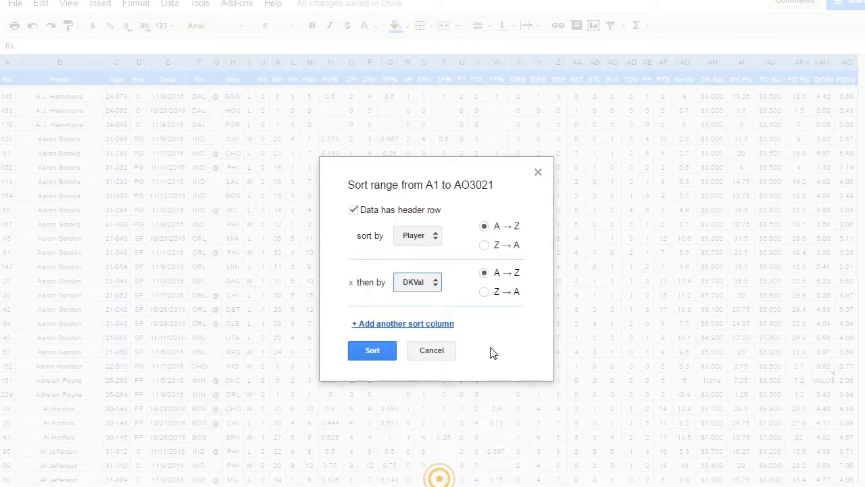
click(499, 296)
click(388, 354)
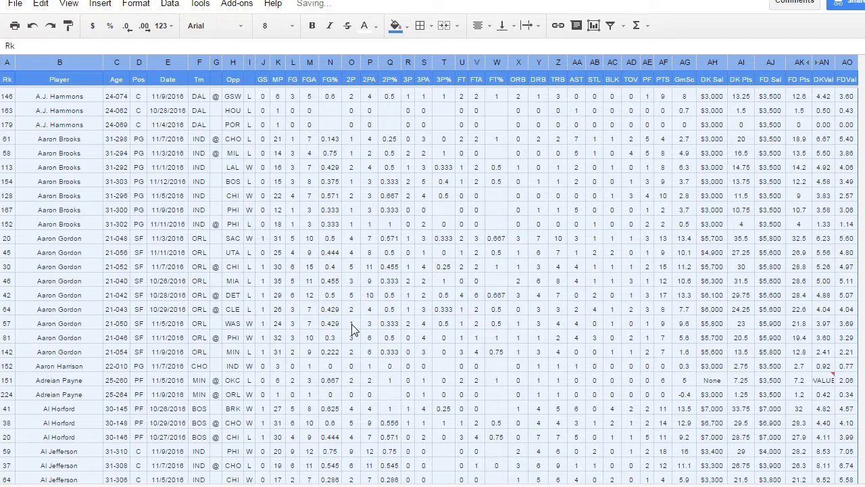
click(348, 214)
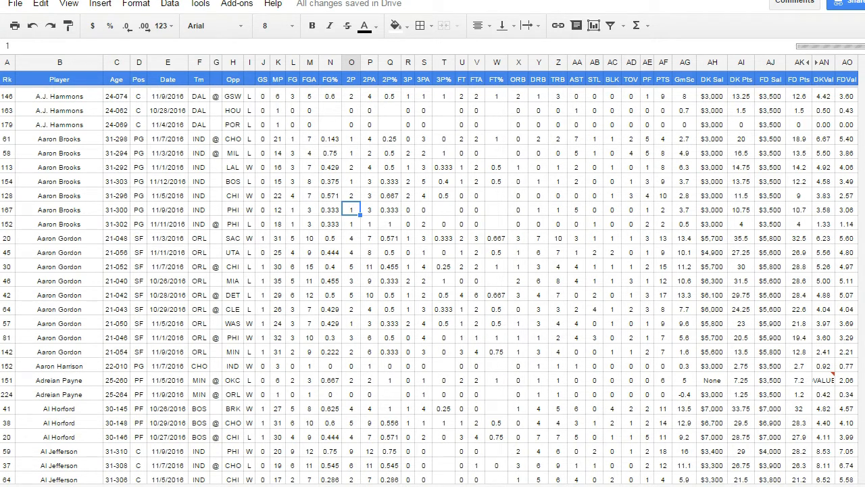
- Find Kemba Walker's games in the sorted sheet and highlight his Player entries and DKVal values for review
scroll(432, 284, down, 3)
scroll(433, 284, down, 20)
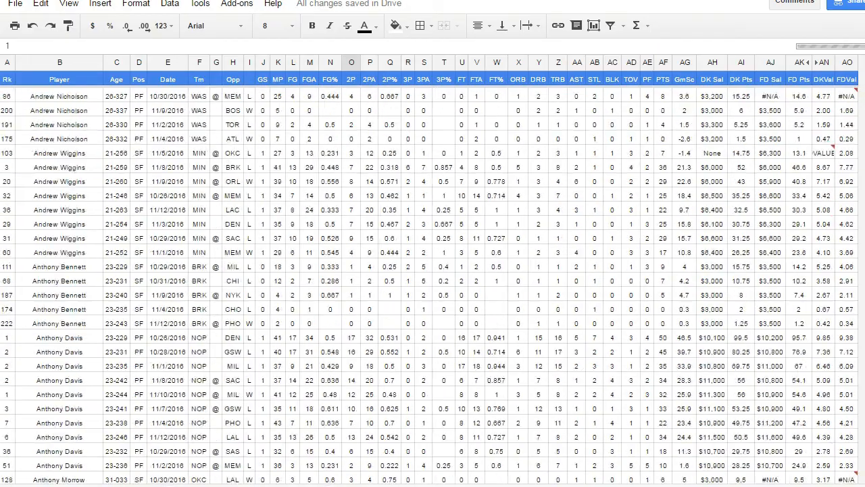
scroll(432, 284, down, 20)
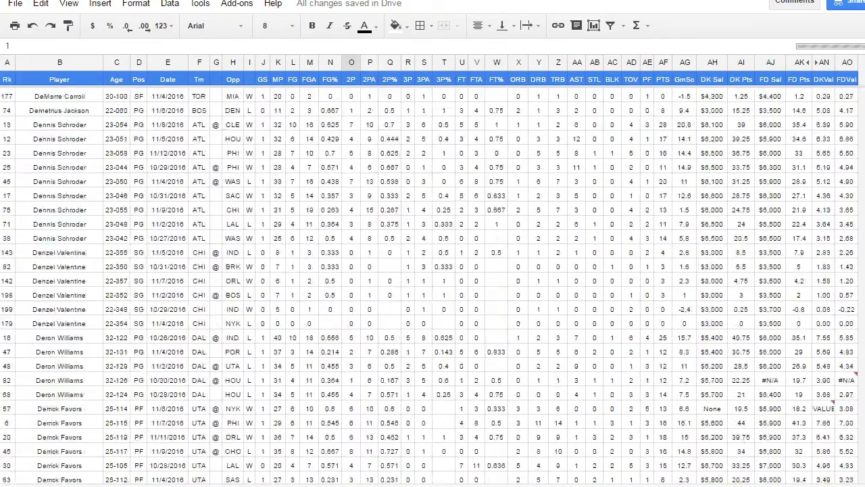
scroll(433, 284, down, 20)
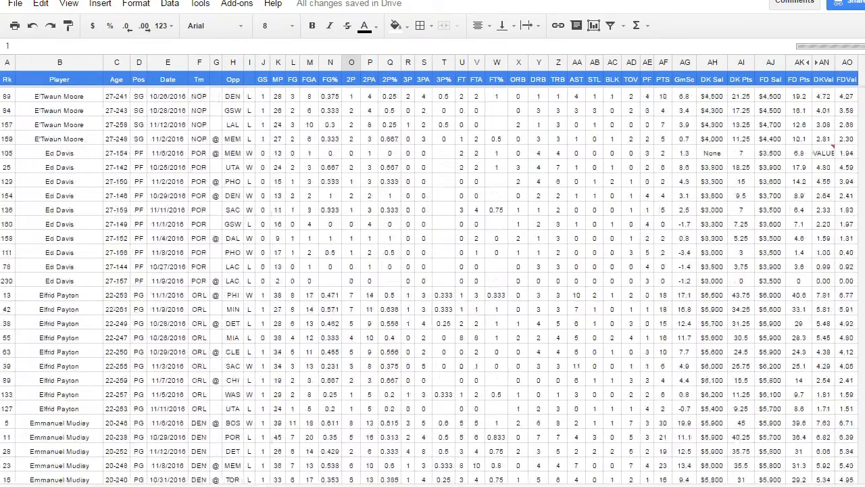
scroll(433, 283, down, 20)
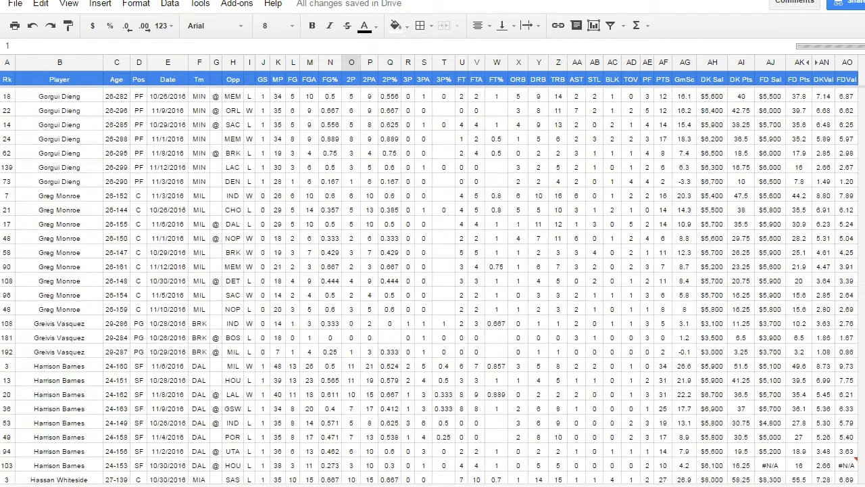
scroll(432, 284, down, 20)
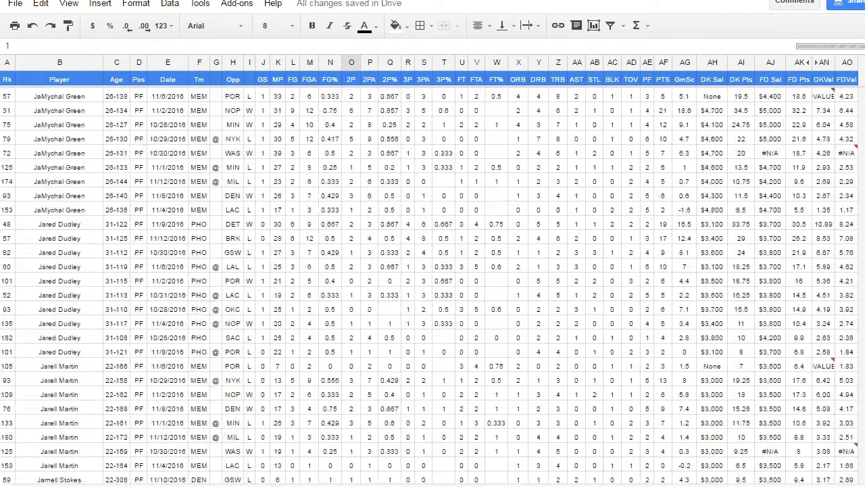
scroll(433, 284, down, 20)
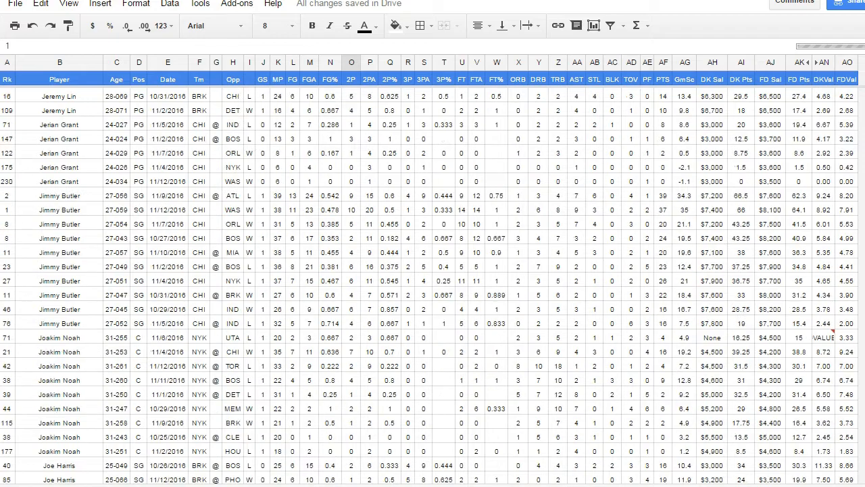
scroll(326, 276, down, 20)
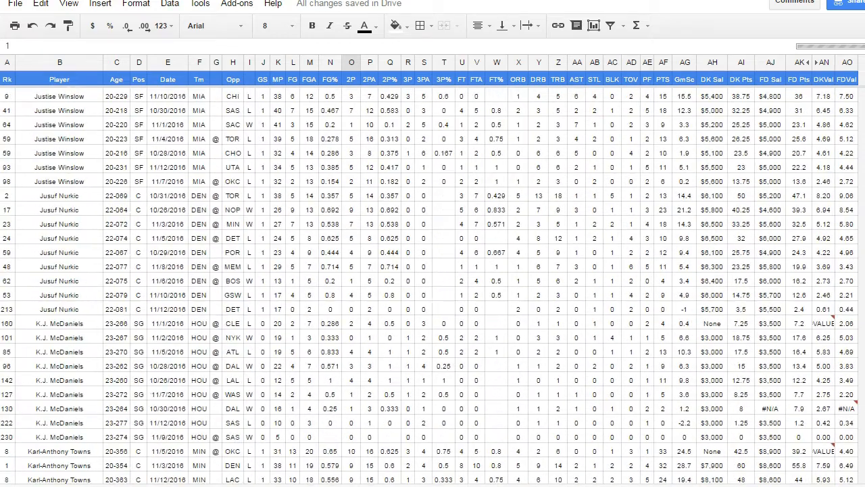
scroll(326, 275, down, 3)
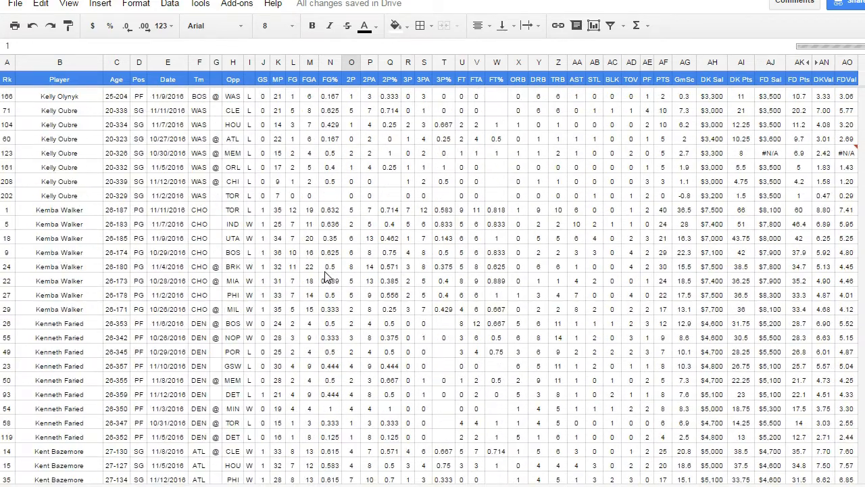
scroll(326, 276, up, 1)
click(83, 253)
drag(84, 298, 80, 355)
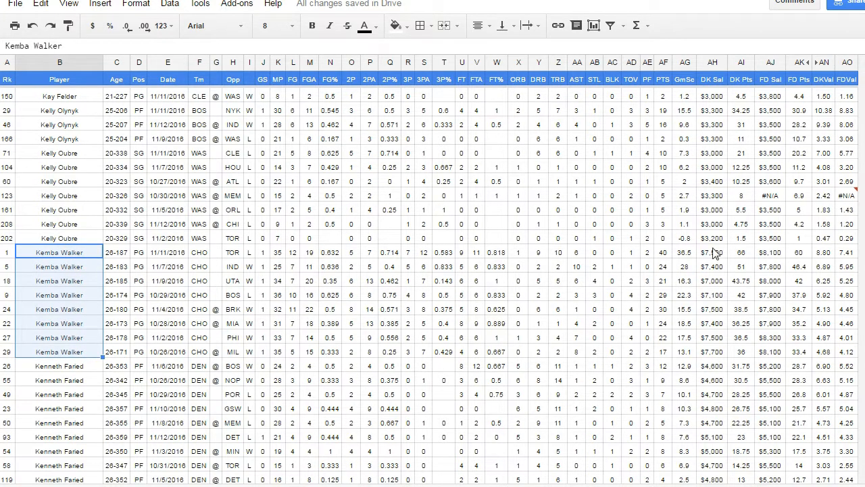
drag(826, 252, 831, 358)
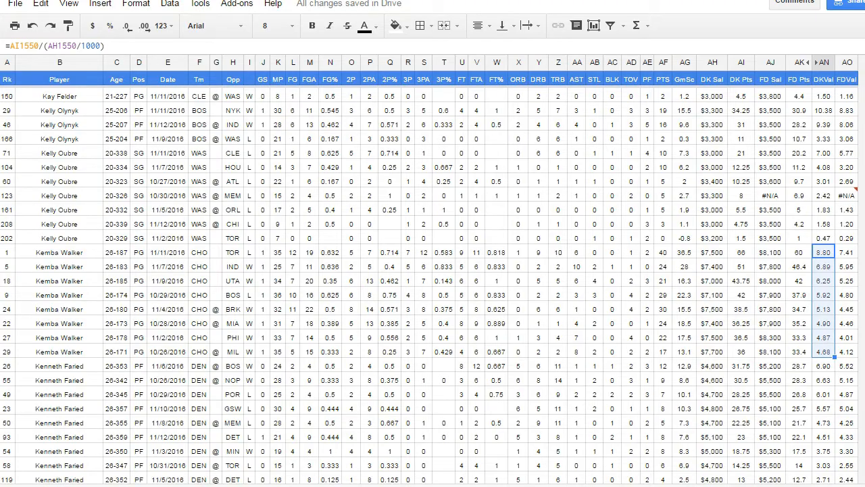
- Find Avery Bradley's games in the sorted sheet and highlight all his entries in the Player column
scroll(433, 284, up, 20)
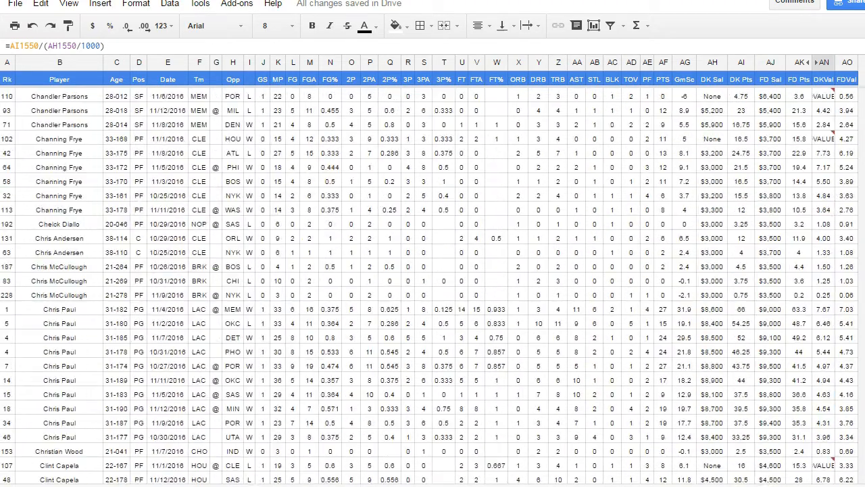
scroll(432, 284, up, 20)
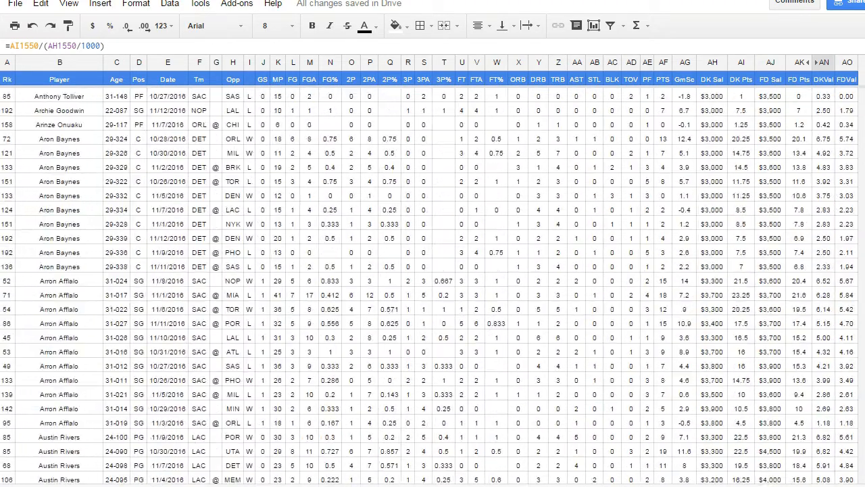
scroll(279, 196, down, 9)
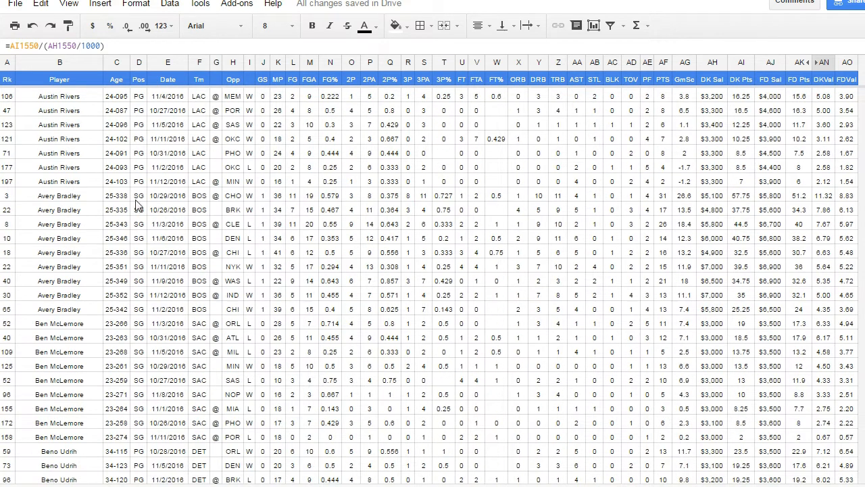
drag(72, 195, 73, 312)
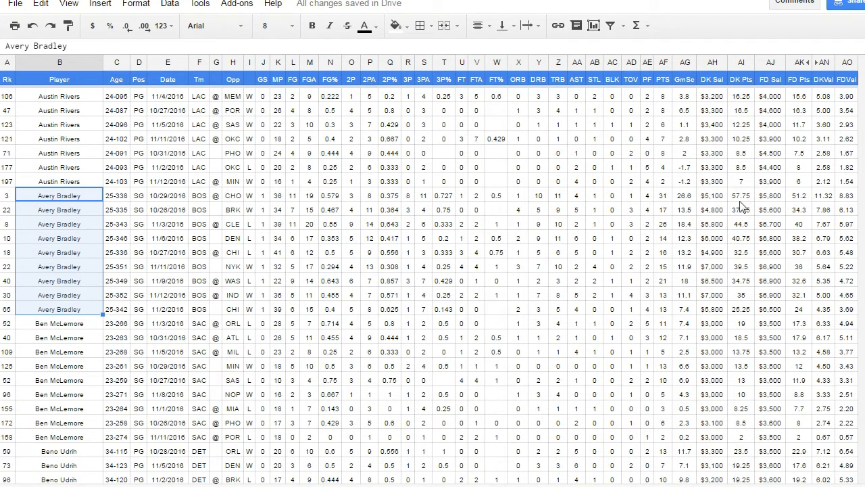
- Highlight Avery Bradley's DKVal values and compare them with his DK Sal values, from the 10/29/2016 game through the 11/12/2016 game
click(828, 196)
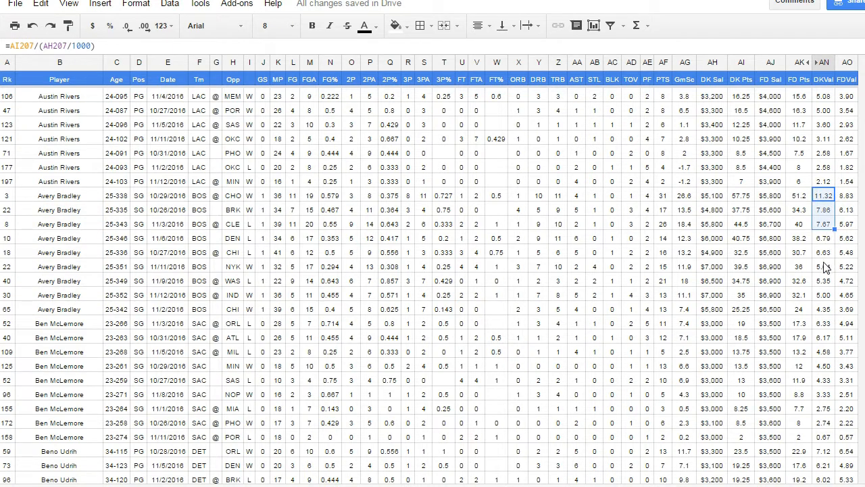
click(826, 294)
shift+click(825, 196)
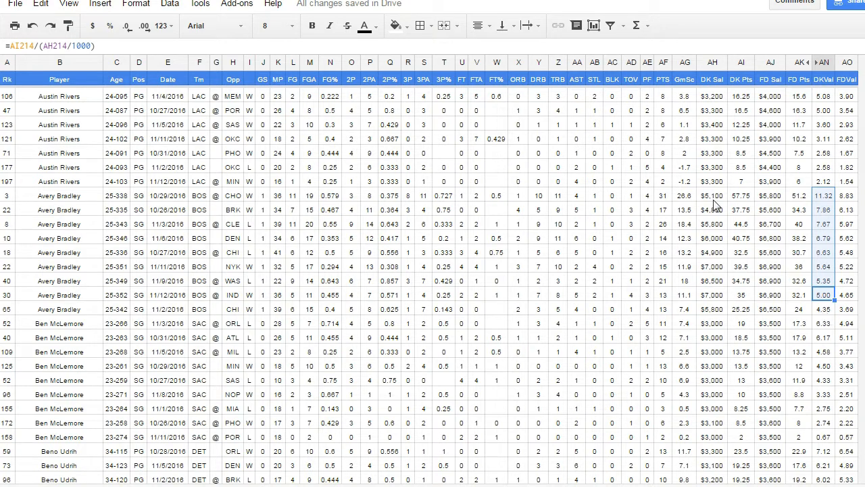
drag(715, 196, 717, 296)
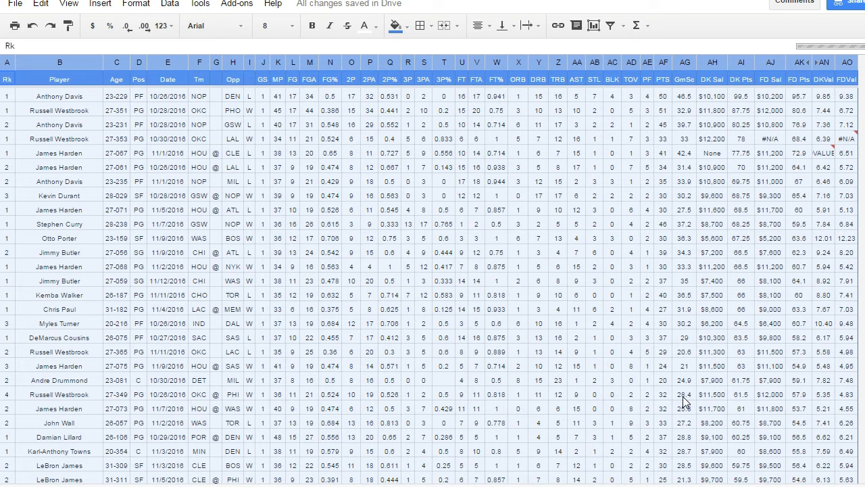
- Clear the whole-sheet selection and select Anthony Davis's DK Pts value in the first data row for review
click(309, 167)
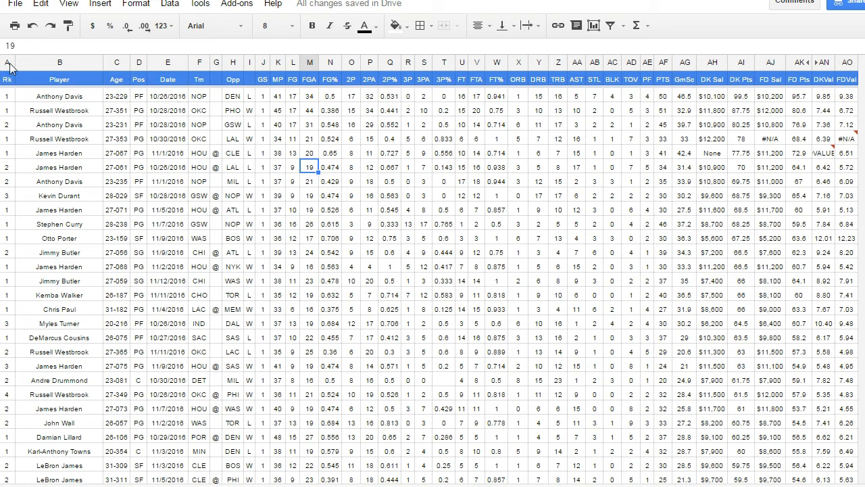
click(745, 96)
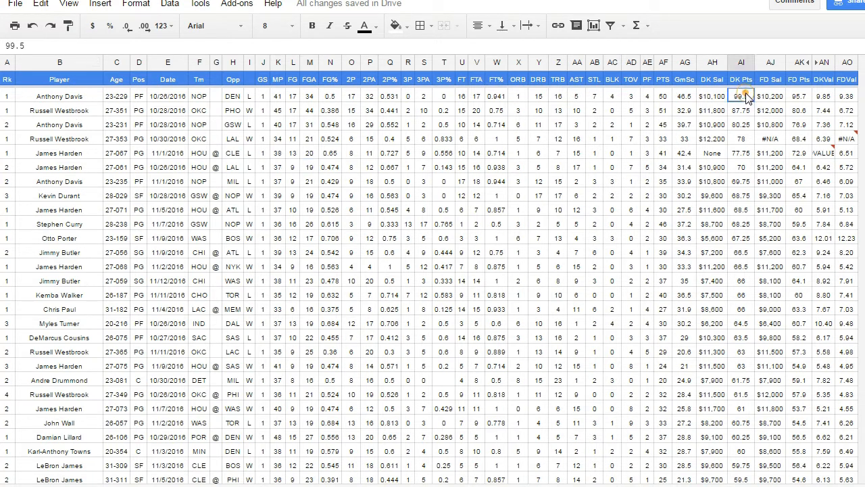